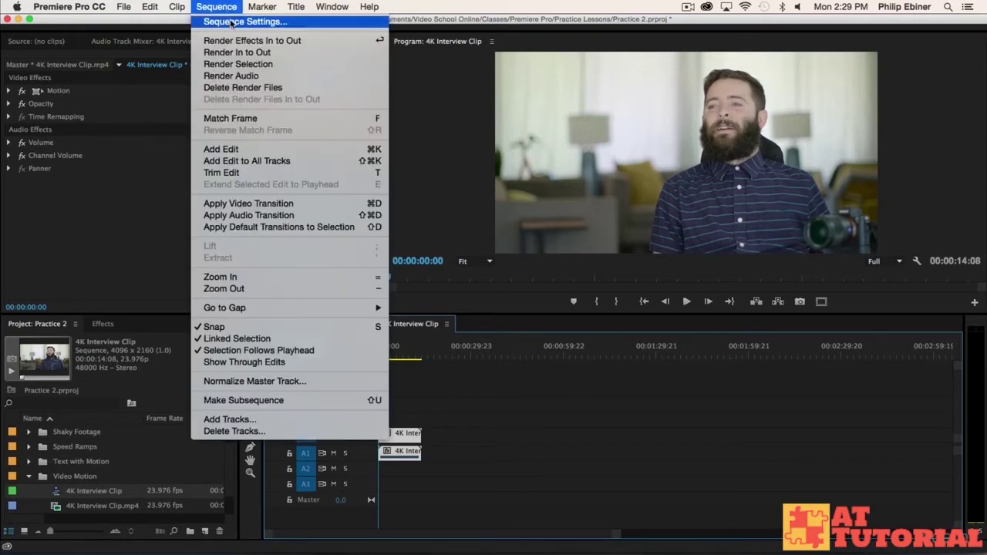
# Set the sequence's frame size to 1920 by 1080 and accept deleting its preview files.
pyautogui.click(231, 21)
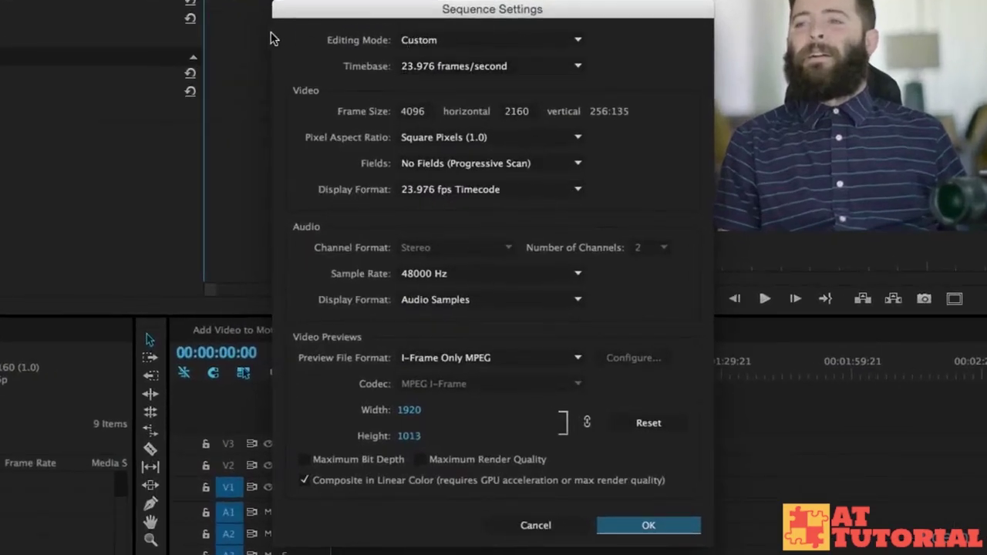
pyautogui.click(423, 45)
pyautogui.click(356, 40)
pyautogui.click(425, 112)
pyautogui.press('super+a')
pyautogui.write('1920')
pyautogui.press('Tab')
pyautogui.write('108')
pyautogui.click(643, 528)
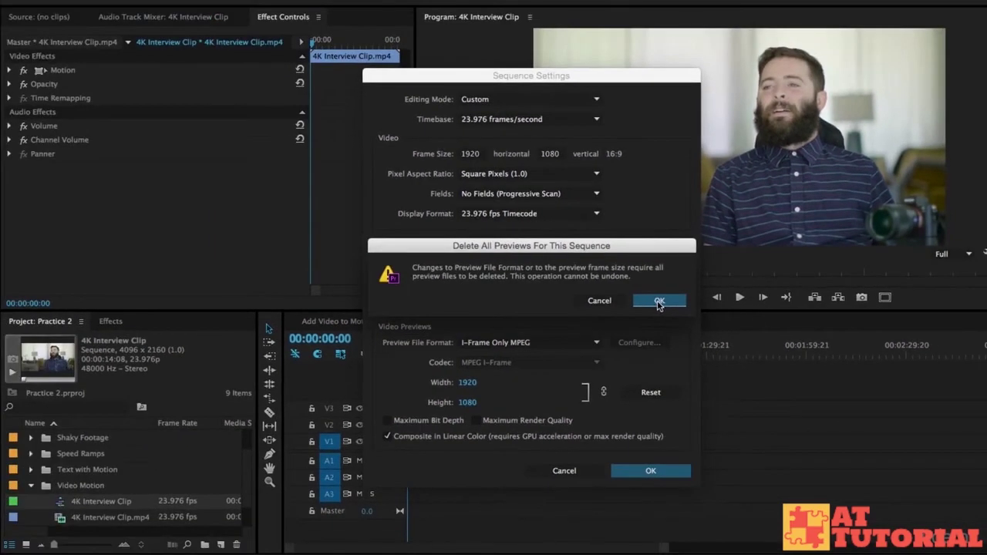
pyautogui.click(660, 301)
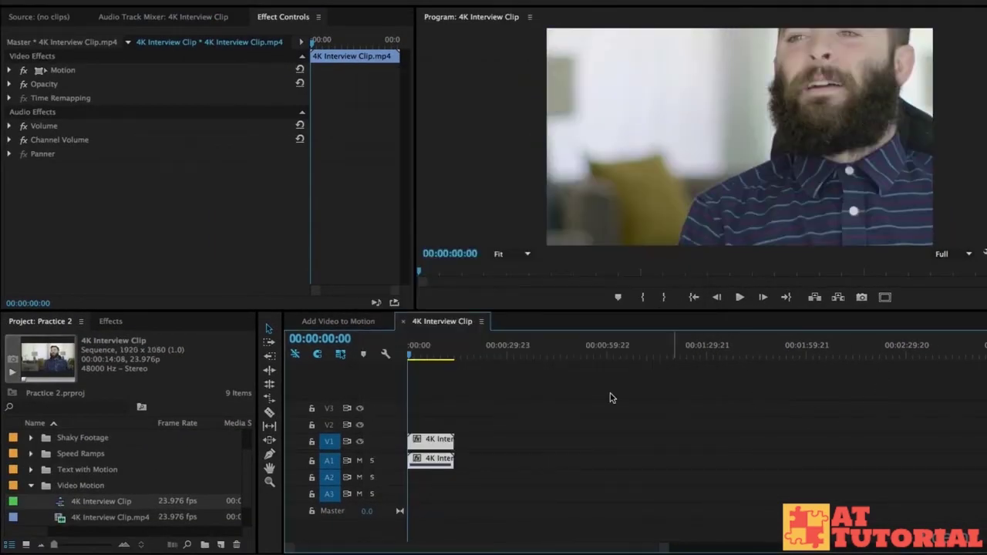
# Scale the interview clip on the timeline down to 53.
pyautogui.click(433, 420)
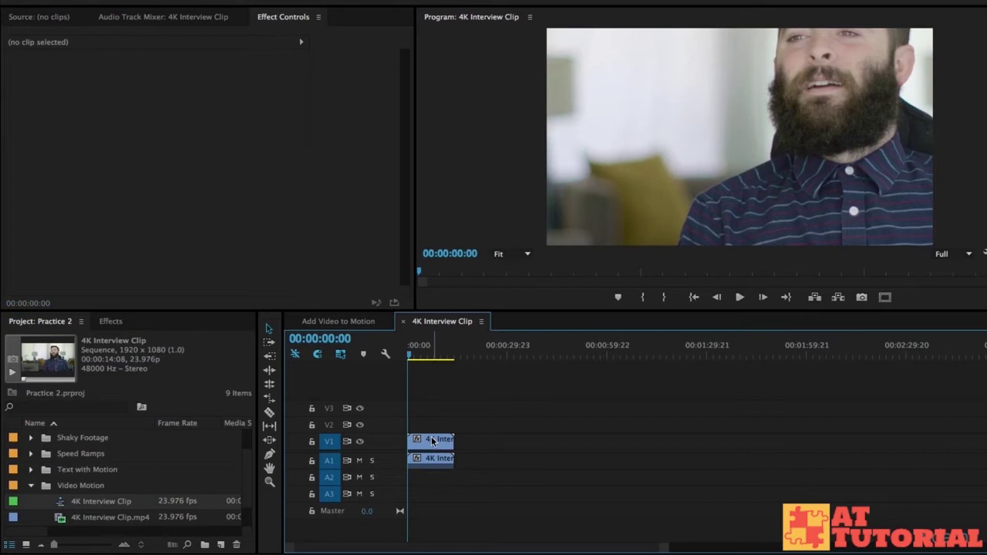
pyautogui.click(436, 441)
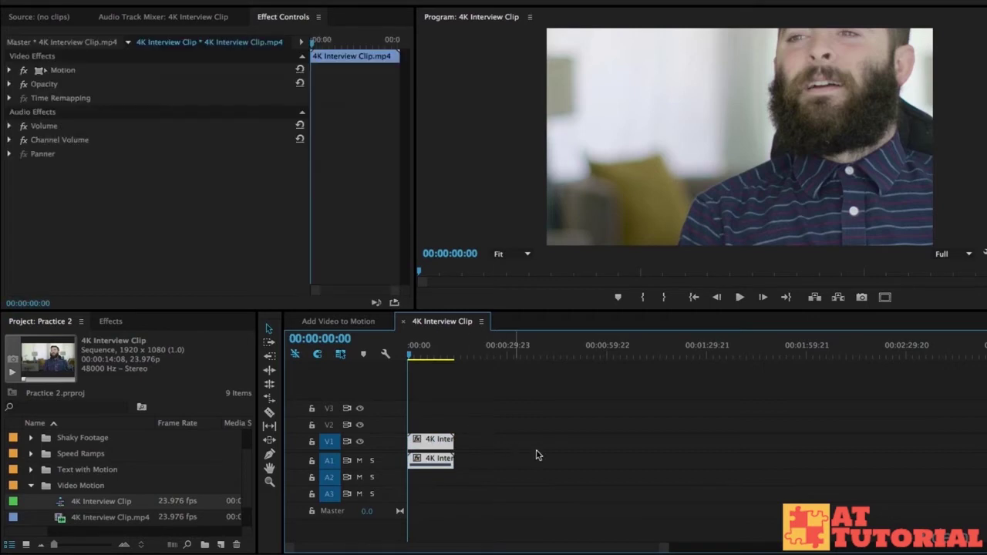
pyautogui.click(9, 70)
pyautogui.moveTo(172, 101); pyautogui.dragTo(136, 101)
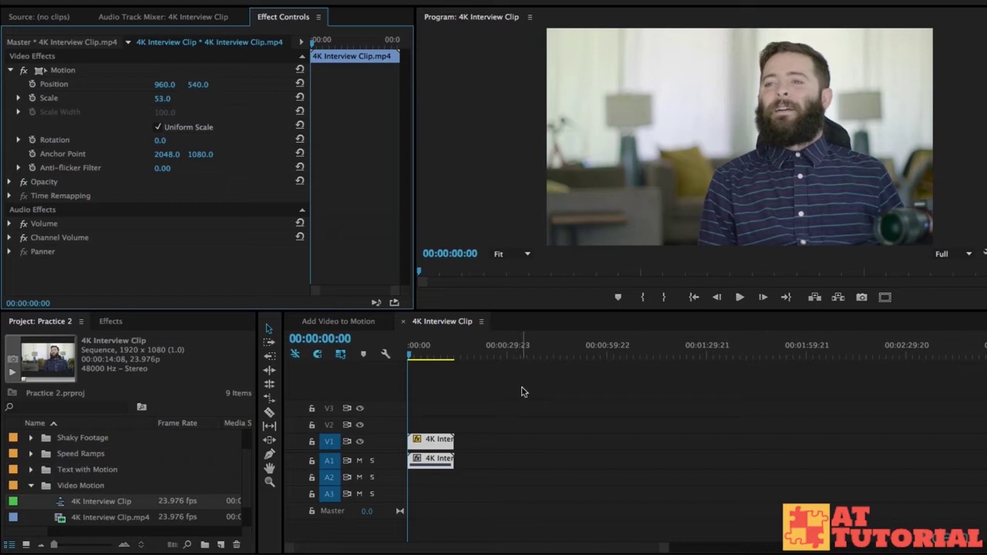
# Enlarge the clip slightly, add Scale and Position keyframes at 00:00:05:00, and move them to the clip's start.
pyautogui.moveTo(163, 98); pyautogui.dragTo(166, 98)
pyautogui.moveTo(318, 44); pyautogui.dragTo(346, 54)
pyautogui.click(31, 99)
pyautogui.click(32, 84)
pyautogui.moveTo(347, 119); pyautogui.dragTo(310, 87)
# Set Scale to 72 and vertical Position to 661 at 00:00:05:00, shift the image left, and move these keyframes to the clip's end.
pyautogui.moveTo(164, 98); pyautogui.dragTo(296, 85)
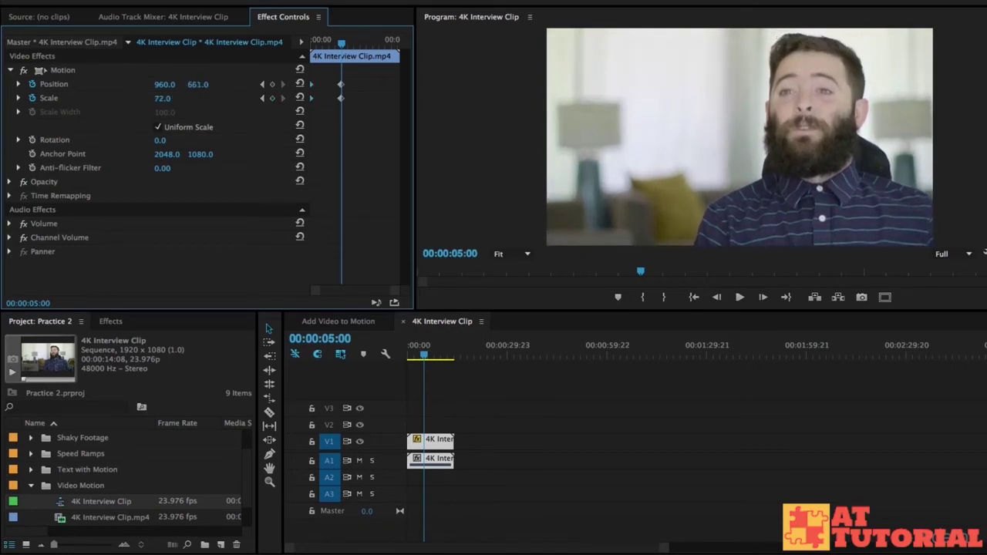
pyautogui.moveTo(157, 85); pyautogui.dragTo(45, 85)
pyautogui.moveTo(356, 120); pyautogui.dragTo(415, 86)
# Play back the first clip from its start to check the zoom-in.
pyautogui.moveTo(443, 343); pyautogui.dragTo(249, 347)
pyautogui.press('space')
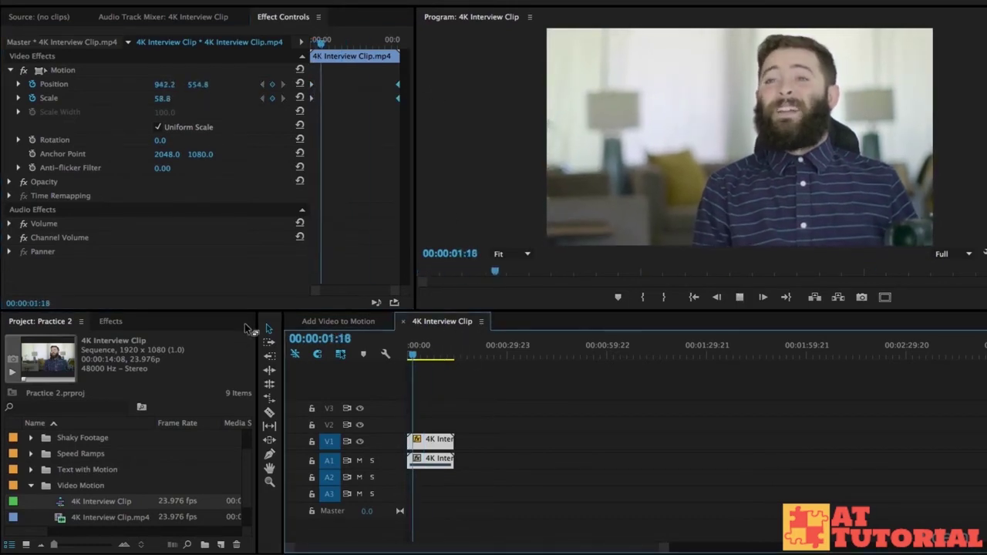
pyautogui.press('space')
# Change the first clip's ending keyframes to a Scale of 68 with a readjusted Position, keeping them at the clip's end.
pyautogui.click(397, 87)
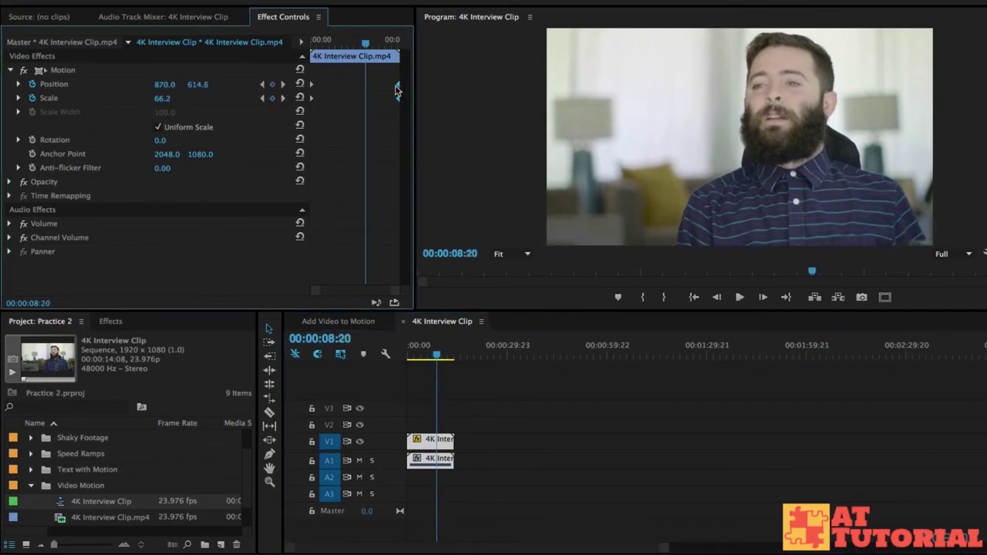
pyautogui.moveTo(400, 88); pyautogui.dragTo(367, 90)
pyautogui.click(166, 98)
pyautogui.write('68')
pyautogui.press('Return')
pyautogui.moveTo(160, 84); pyautogui.dragTo(184, 85)
pyautogui.moveTo(359, 70); pyautogui.dragTo(462, 89)
# Play back the first clip from its start to check the gentler zoom.
pyautogui.moveTo(353, 44); pyautogui.dragTo(216, 47)
pyautogui.press('space')
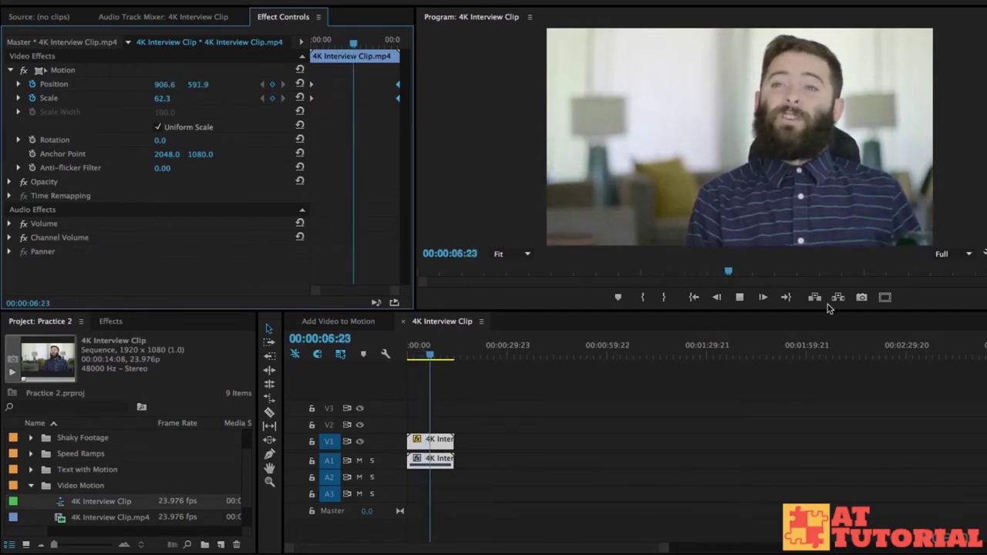
pyautogui.click(502, 429)
# Add another copy of 4K Interview Clip.mp4 to V1 and A1, leaving a gap after the first clip.
pyautogui.scroll(-1, 108, 505)
pyautogui.click(100, 506)
pyautogui.moveTo(86, 505); pyautogui.dragTo(488, 469)
# Set the second clip's Scale to 75 and its Position to about 980, 665.
pyautogui.click(10, 70)
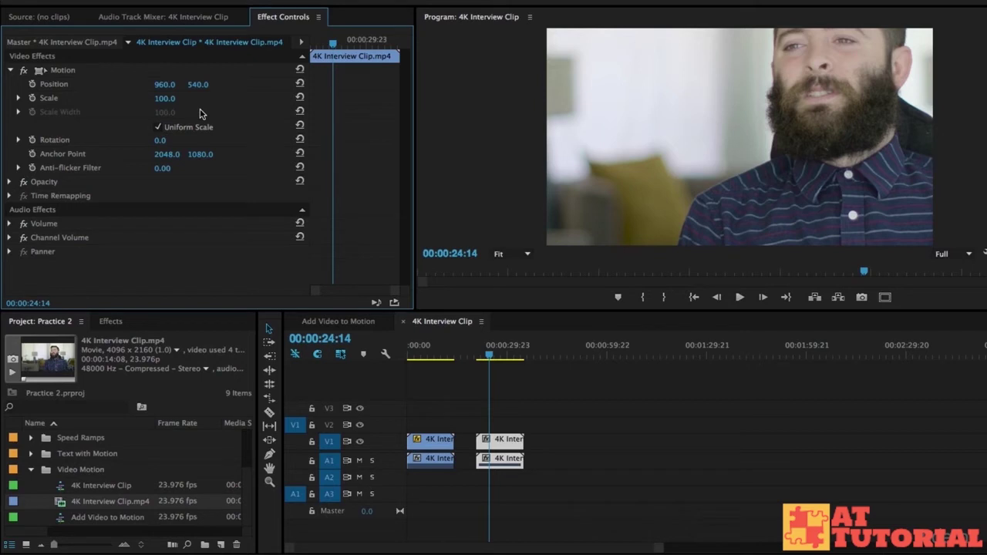
pyautogui.moveTo(166, 98); pyautogui.dragTo(296, 86)
pyautogui.moveTo(162, 98); pyautogui.dragTo(193, 85)
pyautogui.moveTo(164, 85)
pyautogui.mouseDown()
pyautogui.moveTo(82, 84)
pyautogui.moveTo(173, 85)
pyautogui.mouseUp()
# Keyframe the second clip's Position at its start and shift the image left by the clip's end.
pyautogui.click(31, 84)
pyautogui.moveTo(333, 84); pyautogui.dragTo(312, 85)
pyautogui.moveTo(164, 85); pyautogui.dragTo(132, 85)
pyautogui.click(480, 353)
pyautogui.moveTo(481, 353); pyautogui.dragTo(478, 353)
# Play back the second clip's sideways movement from its start and save the project.
pyautogui.press('space')
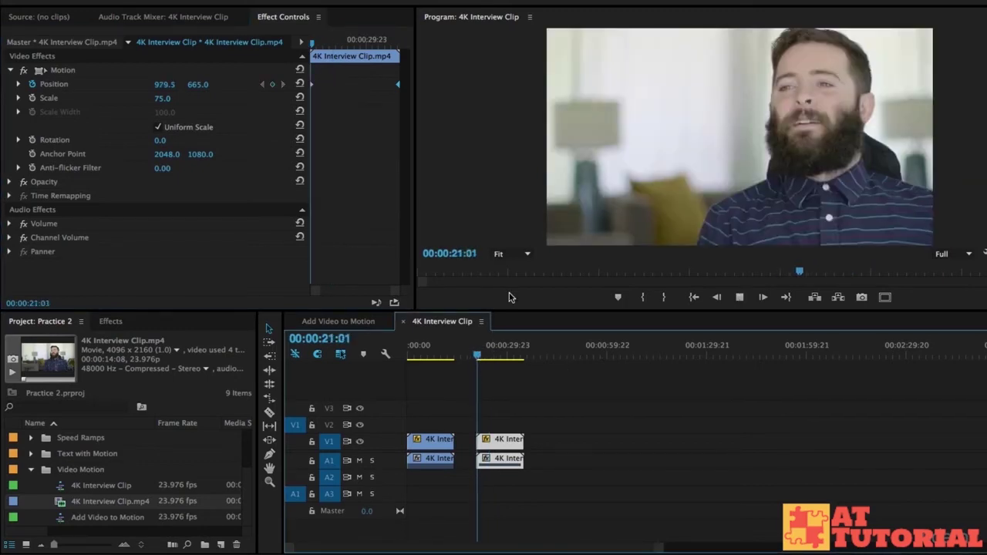
pyautogui.press('space')
pyautogui.hotkey('ctrl', 's')
pyautogui.click(477, 345)
pyautogui.press('space')
pyautogui.press('space')
# Try a vertical Position of 691 partway through the second clip, preview it, and delete the extra keyframe.
pyautogui.moveTo(197, 87); pyautogui.dragTo(210, 84)
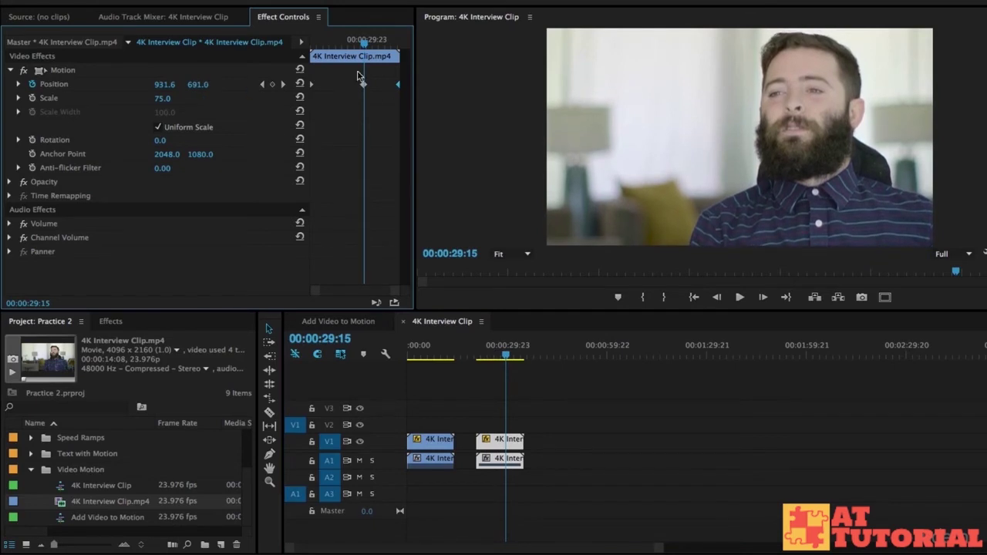
pyautogui.moveTo(334, 48); pyautogui.dragTo(269, 50)
pyautogui.press('space')
pyautogui.press('space')
pyautogui.press('Delete')
# Try a vertical Anchor Point of 1051 on the second clip and preview the framing.
pyautogui.moveTo(210, 157); pyautogui.dragTo(107, 158)
pyautogui.hotkey('ctrl', 'z')
pyautogui.moveTo(194, 154); pyautogui.dragTo(219, 155)
pyautogui.press('space')
pyautogui.press('space')
pyautogui.press('space')
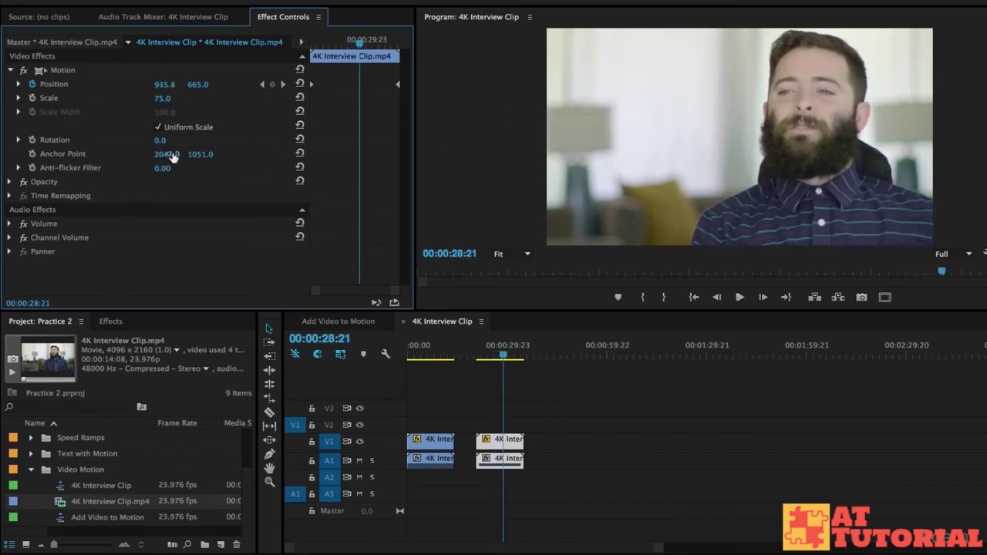
# Test a vertical Anchor Point of 1235 on the second clip, settle on 1103, and return to the clip's start.
pyautogui.click(200, 154)
pyautogui.write('1235')
pyautogui.press('Return')
pyautogui.press('space')
pyautogui.press('space')
pyautogui.moveTo(215, 156); pyautogui.dragTo(274, 151)
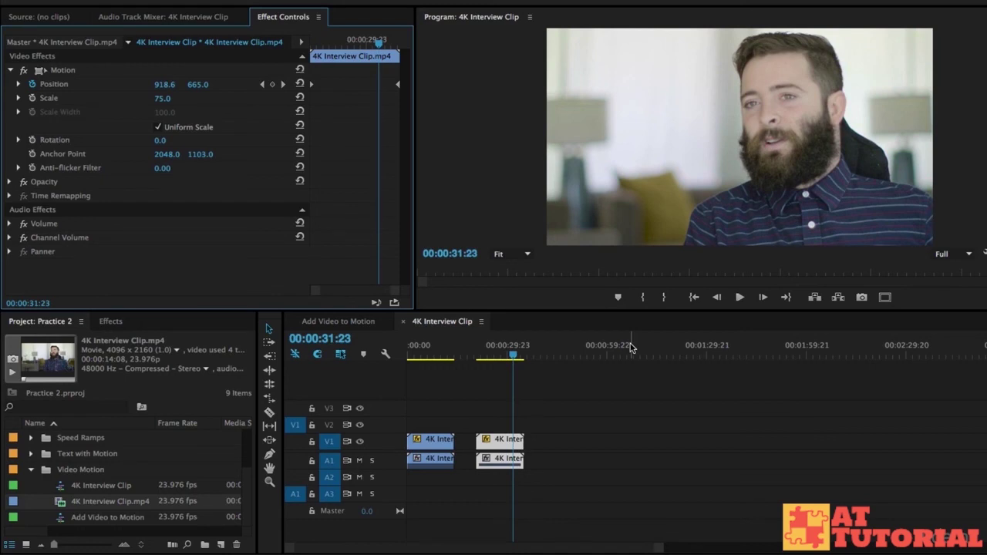
pyautogui.moveTo(345, 47); pyautogui.dragTo(312, 45)
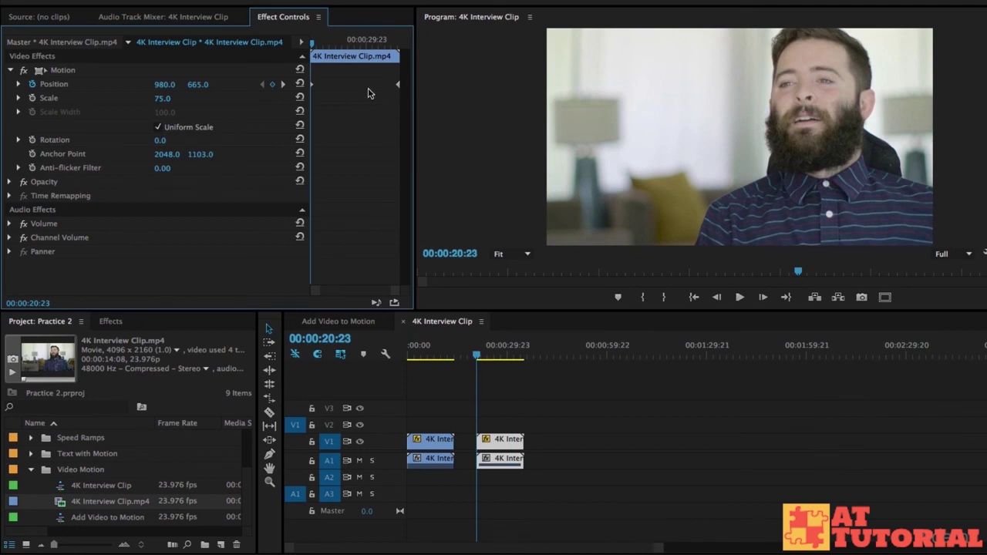